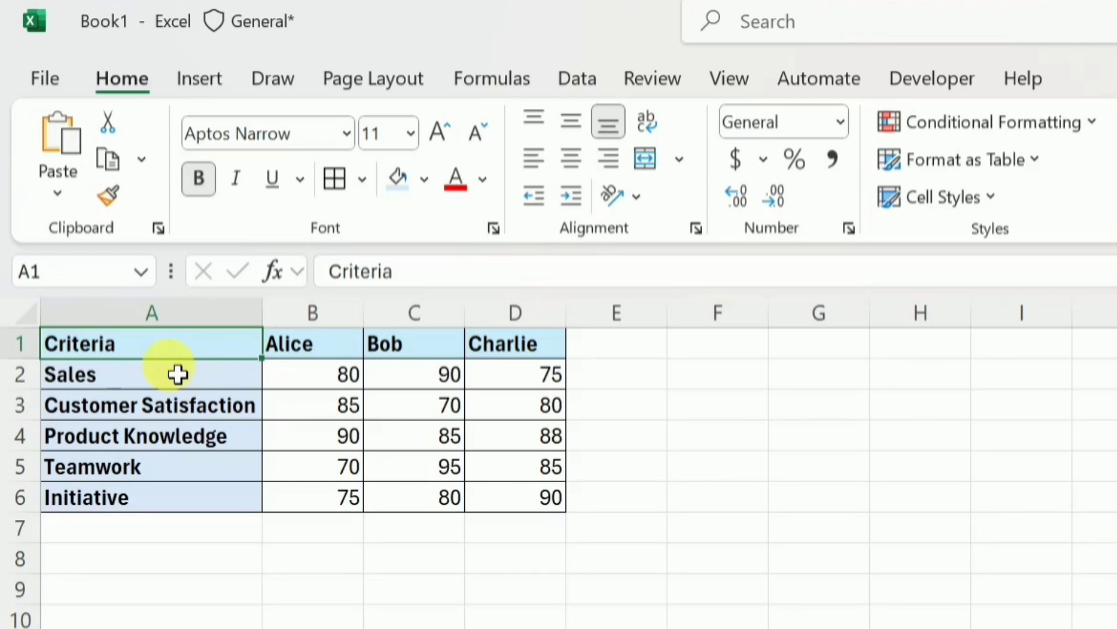
# Insert a plain Radar chart from the data in A1:D6 and move it beside the table so it covers no data
pyautogui.moveTo(132, 346); pyautogui.dragTo(517, 496)
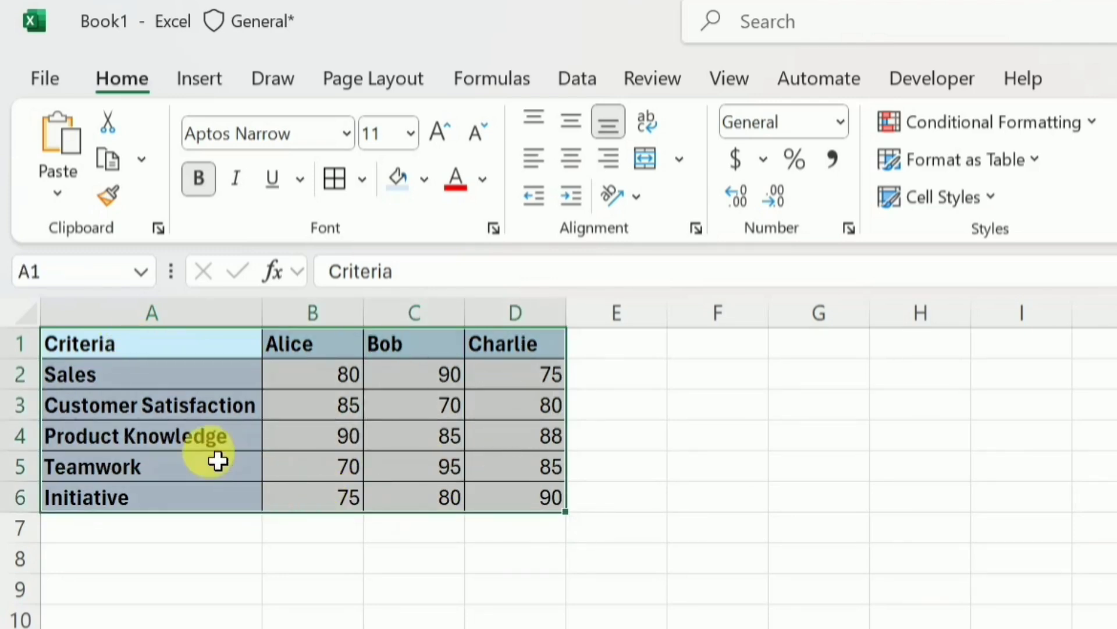
pyautogui.click(200, 80)
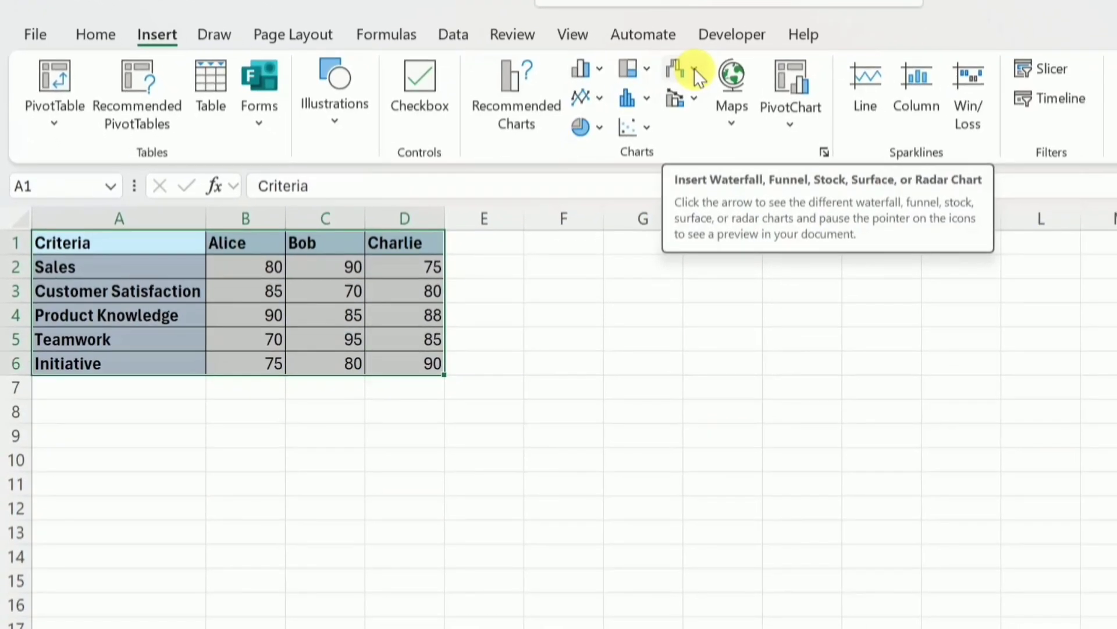
pyautogui.click(694, 68)
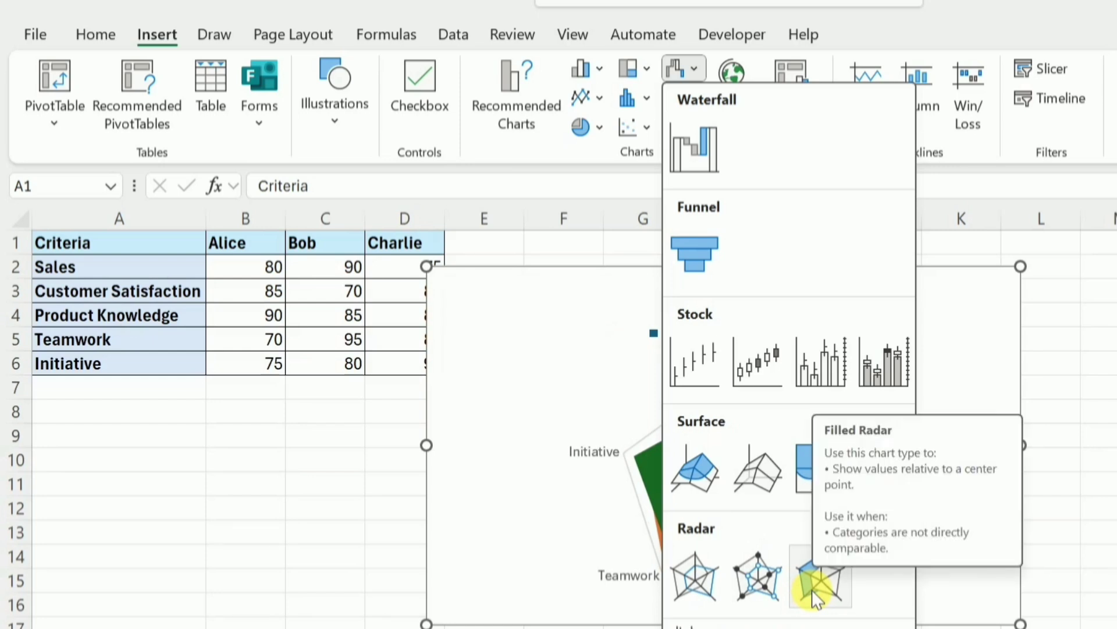
pyautogui.click(695, 578)
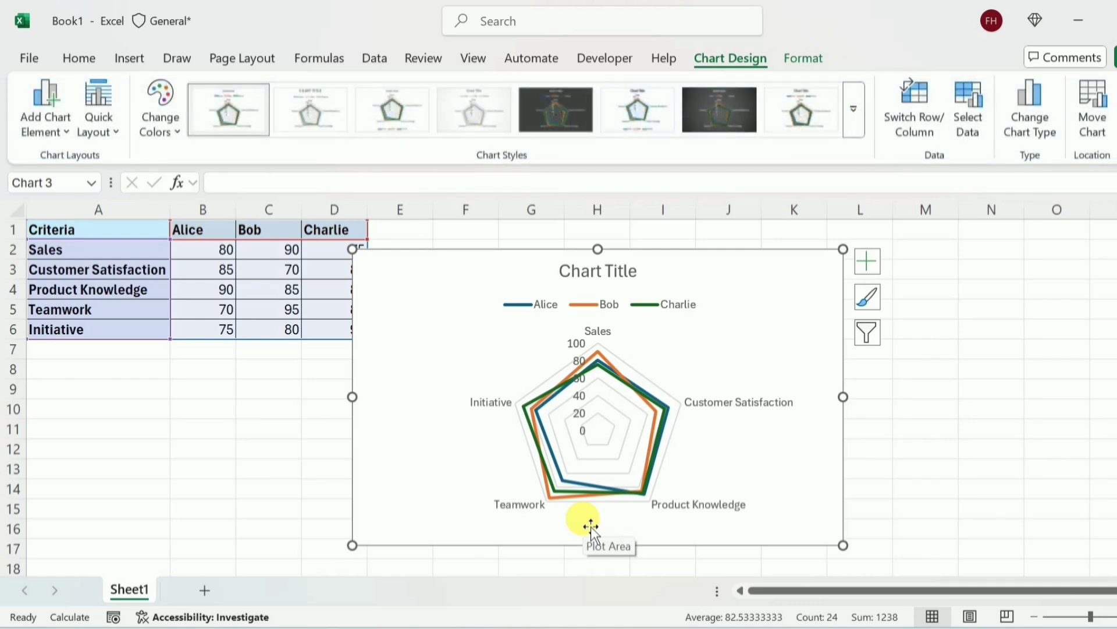
pyautogui.moveTo(590, 526); pyautogui.dragTo(620, 506)
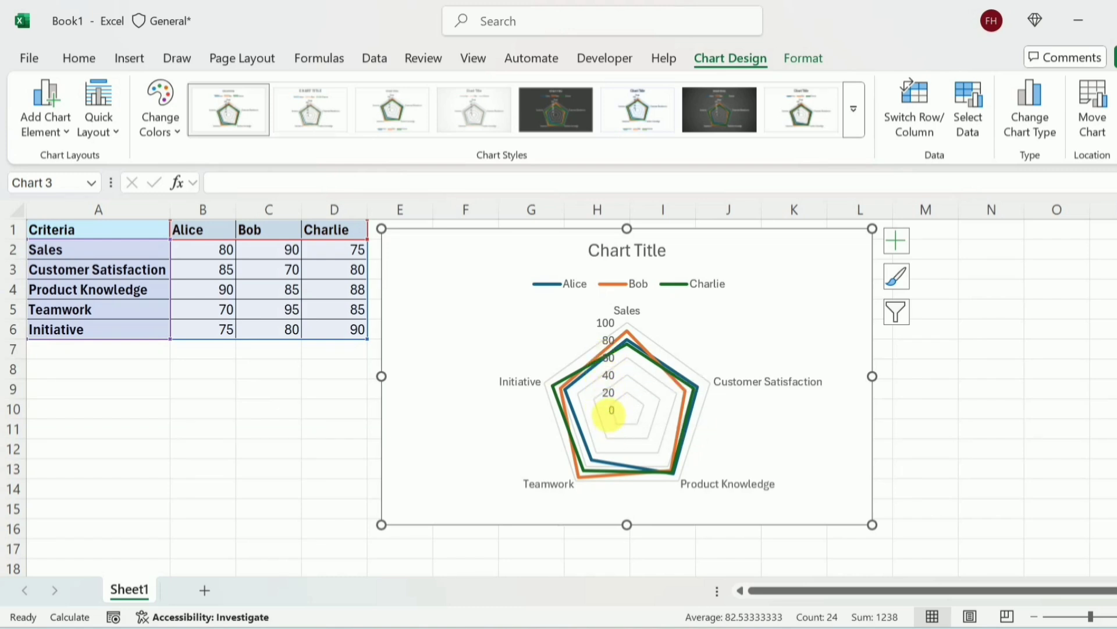
# Set the minimum bound of the radar chart's value axis to 40
pyautogui.doubleClick(606, 385)
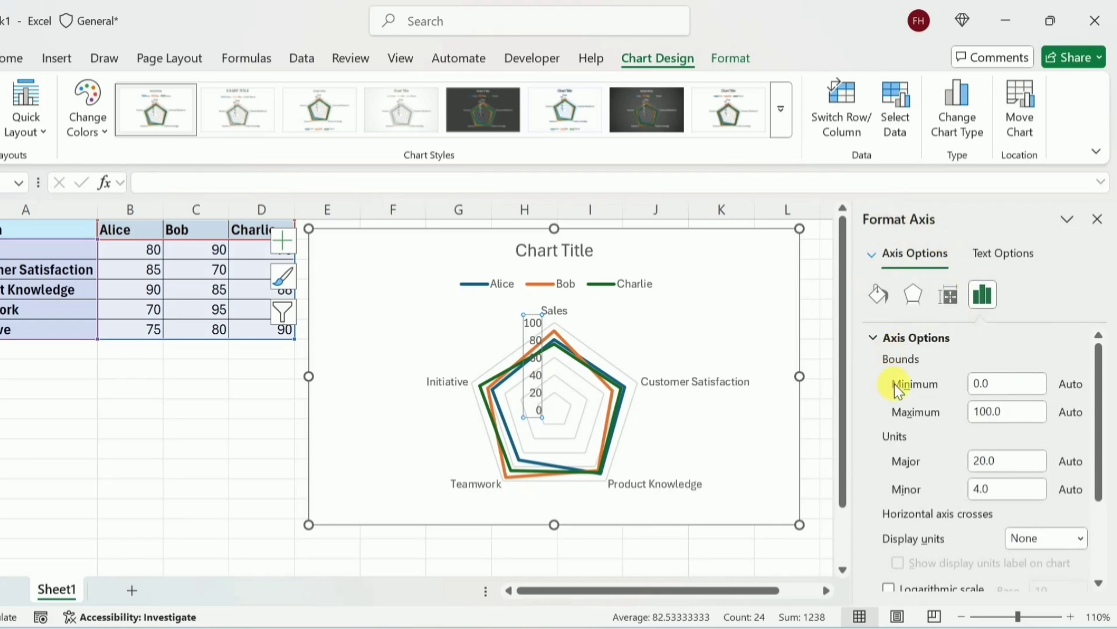
pyautogui.click(987, 388)
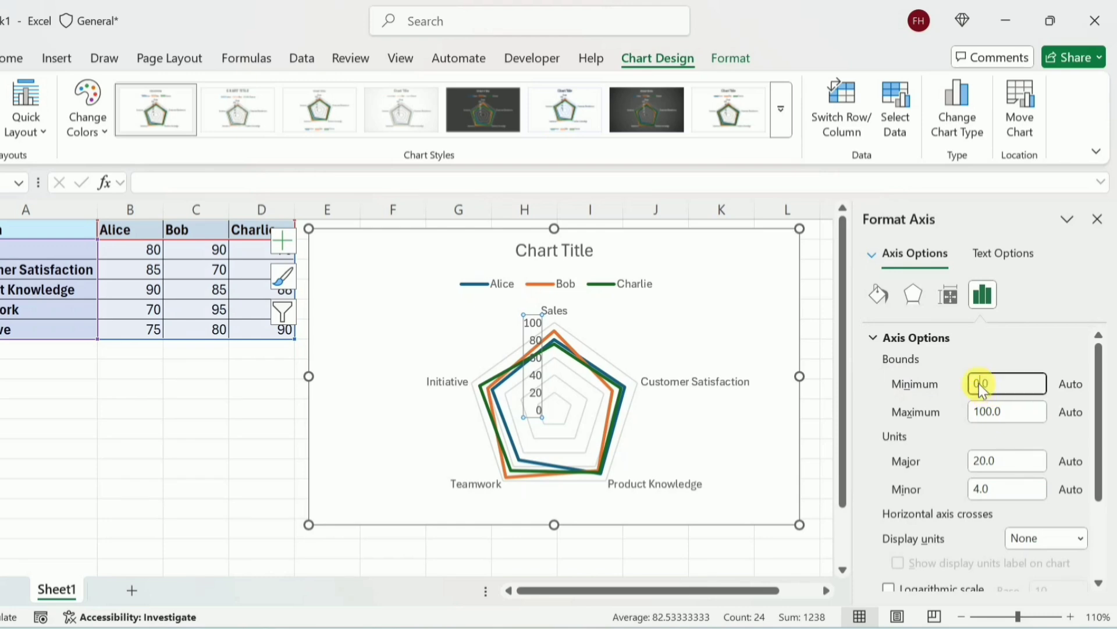
pyautogui.write('4')
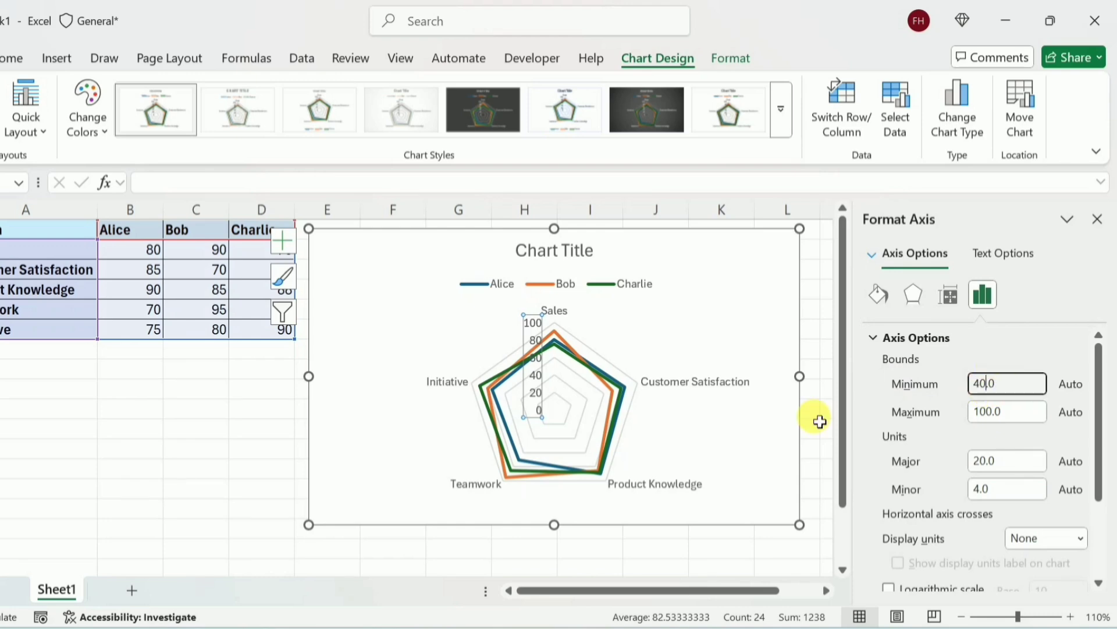
pyautogui.press('Return')
pyautogui.click(774, 432)
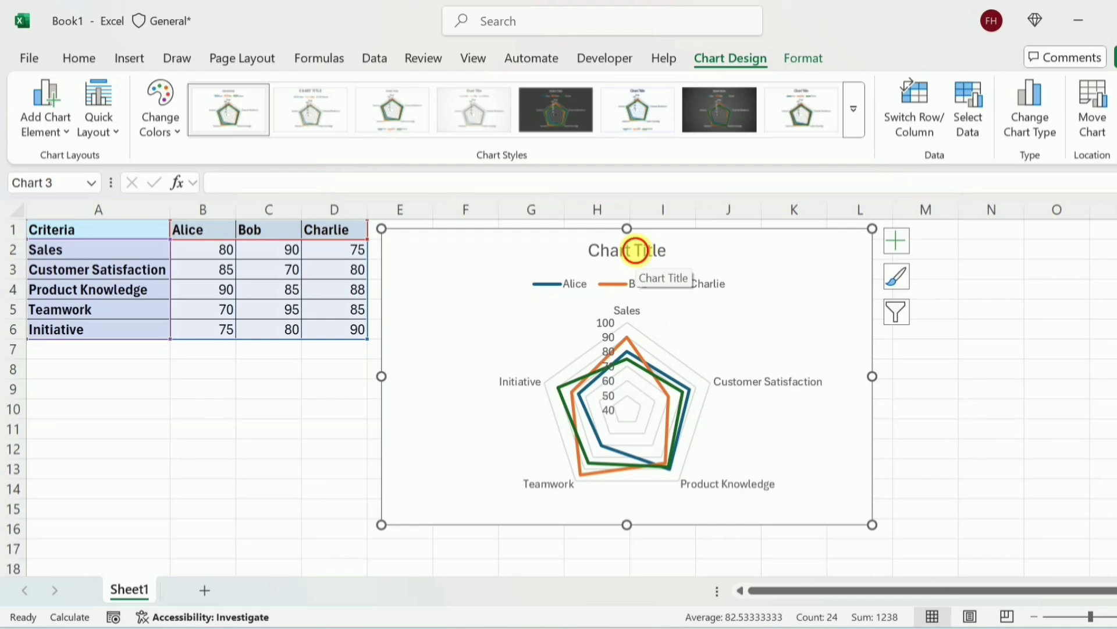
# Replace the chart's placeholder title with "Seller's Performance"
pyautogui.click(639, 250)
pyautogui.click(671, 255)
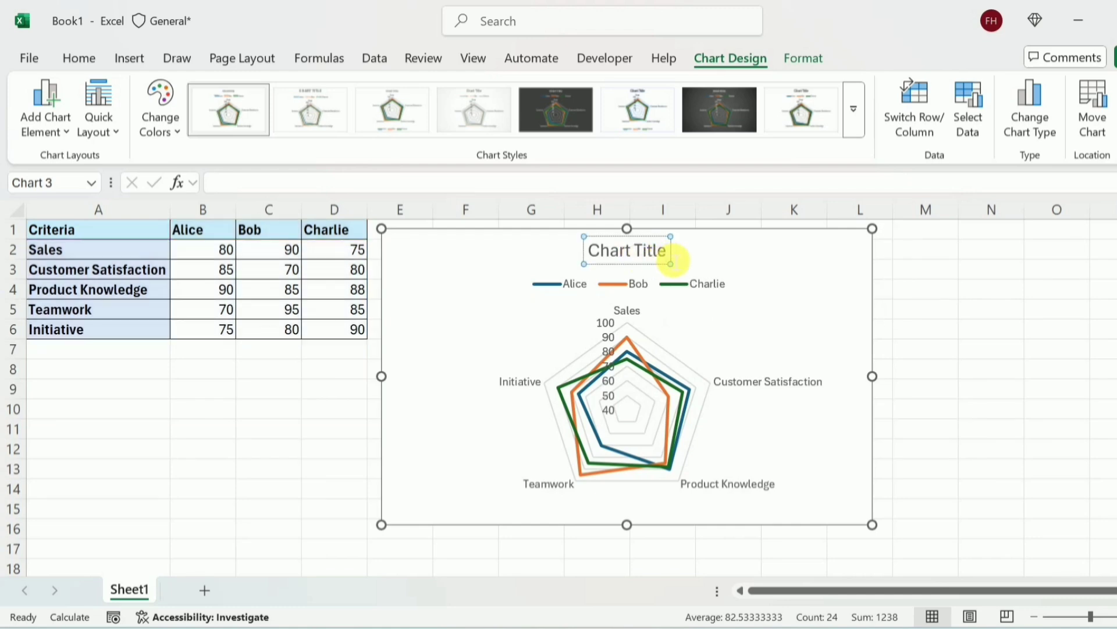
pyautogui.press('BackSpace')
pyautogui.press('BackSpace')
pyautogui.press('BackSpace')
pyautogui.press('BackSpace')
pyautogui.press('BackSpace')
pyautogui.press('BackSpace')
pyautogui.press('BackSpace')
pyautogui.press('BackSpace')
pyautogui.press('BackSpace')
pyautogui.press('BackSpace')
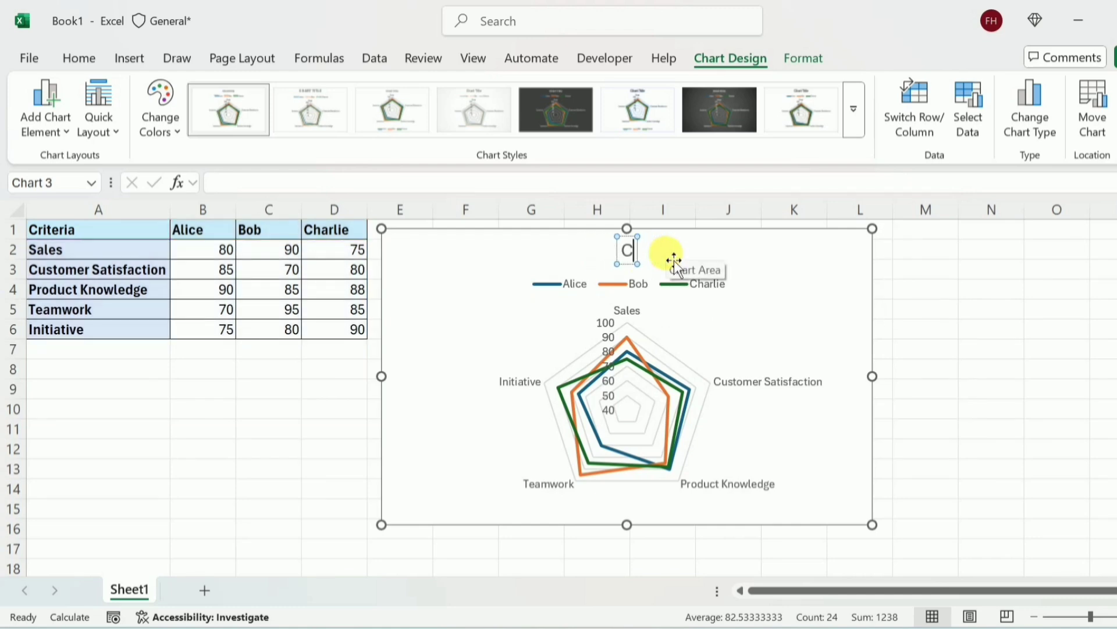
pyautogui.press('BackSpace')
pyautogui.write("Seller's Performance")
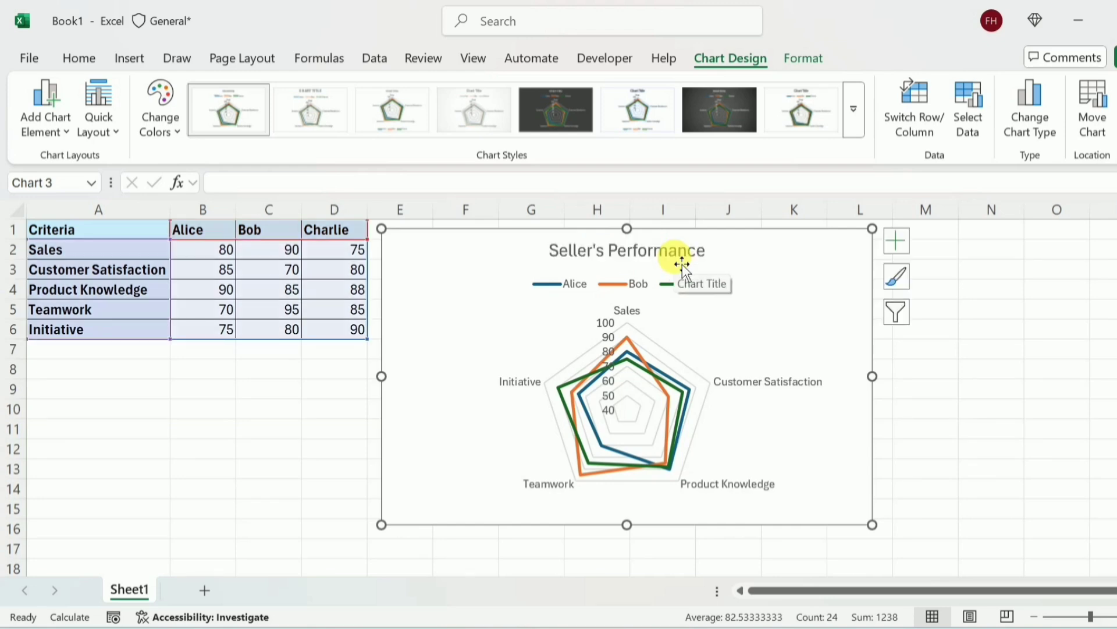
# Format the chart title as bold with the dark green theme font color
pyautogui.click(682, 265)
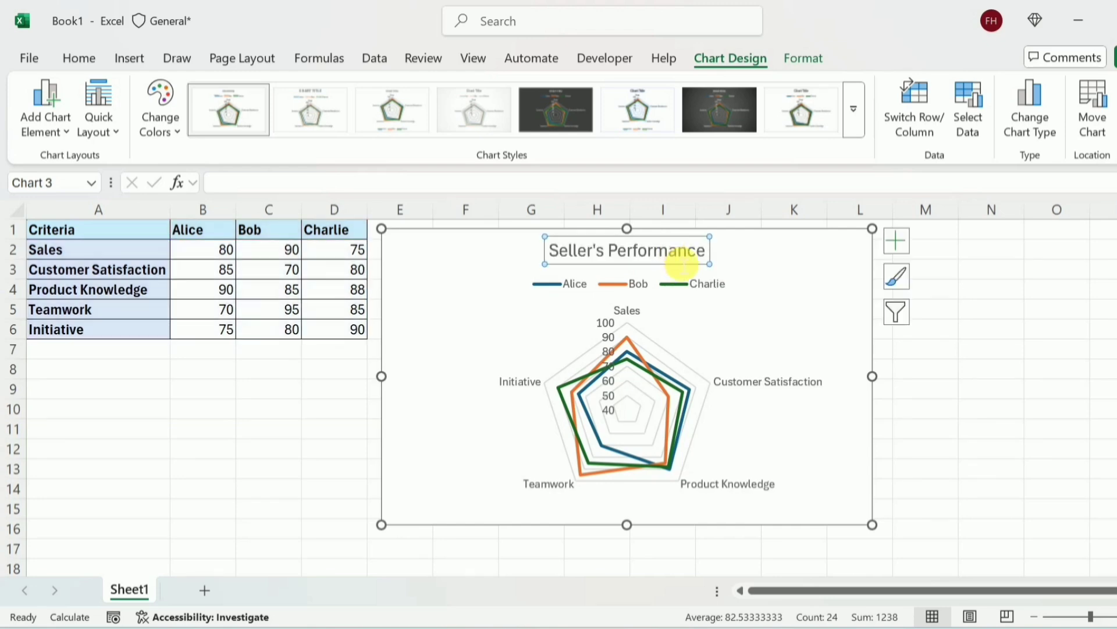
pyautogui.click(90, 56)
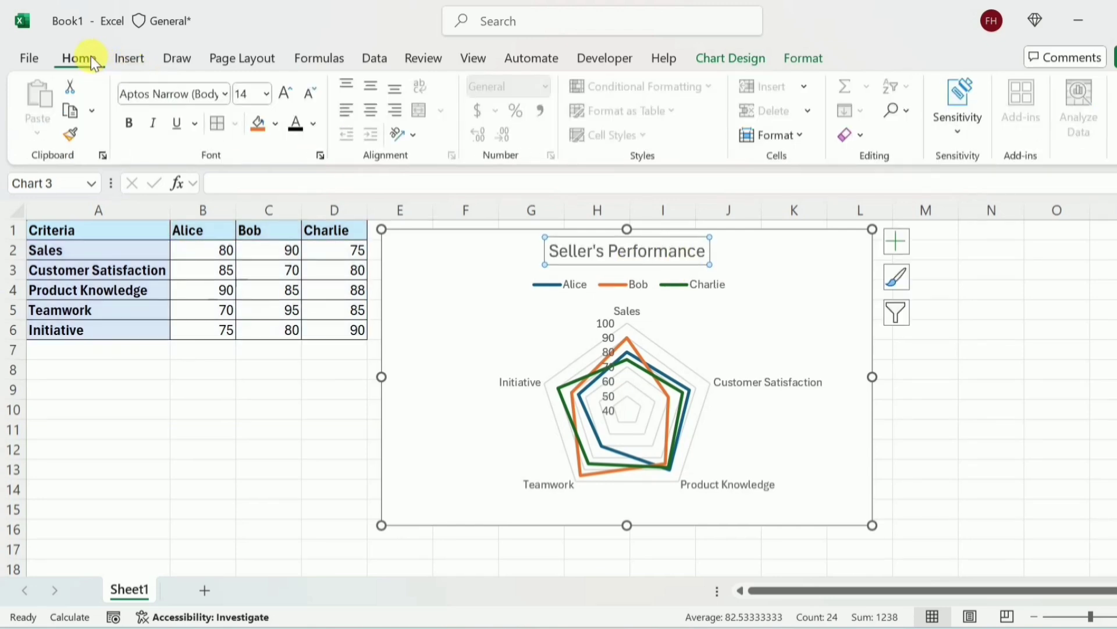
pyautogui.click(133, 124)
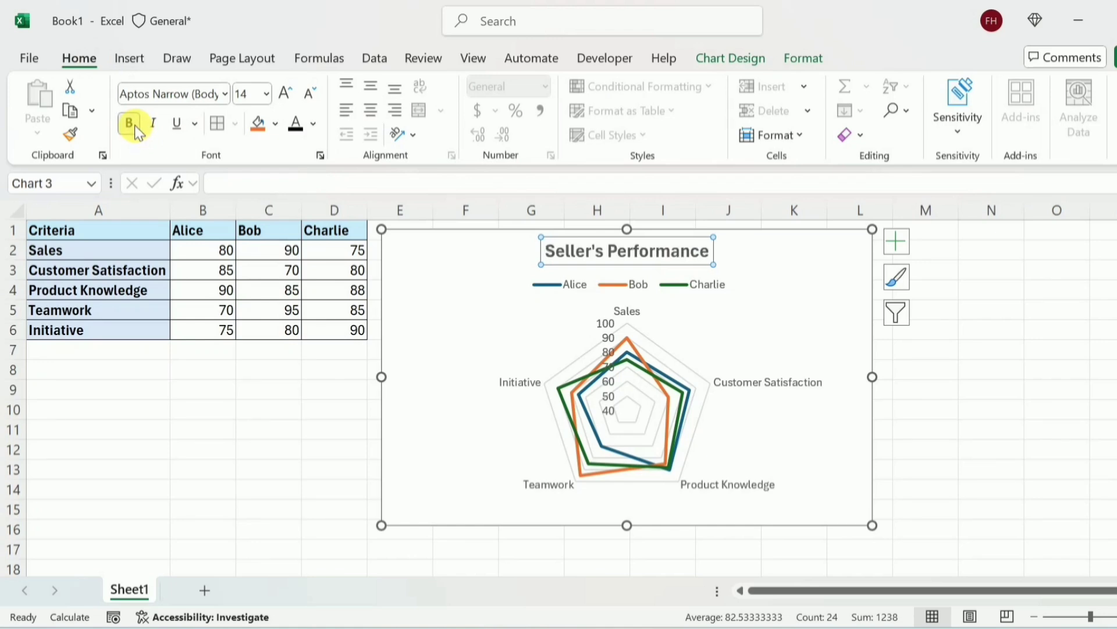
pyautogui.click(313, 124)
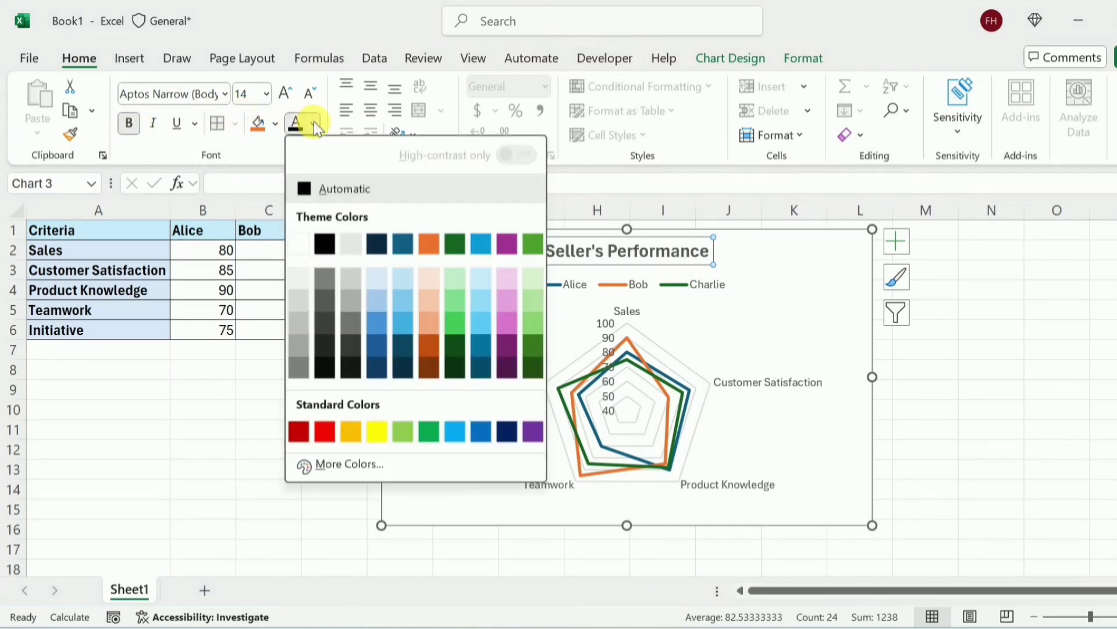
pyautogui.click(459, 240)
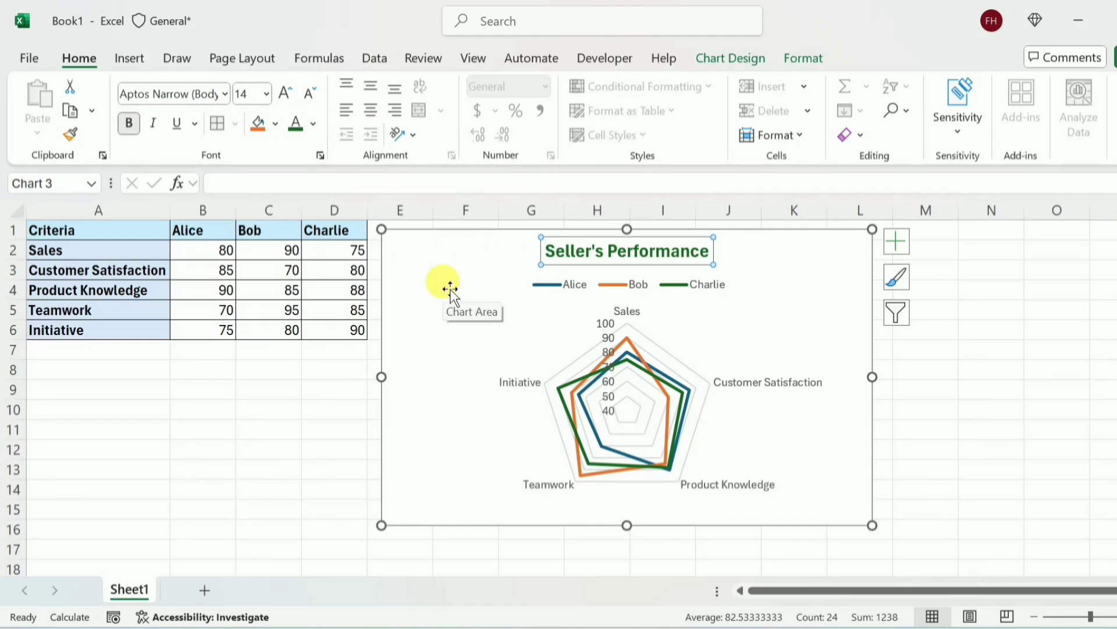
# Format the chart's category labels as bold, with the Automatic black font color and size 10
pyautogui.click(515, 385)
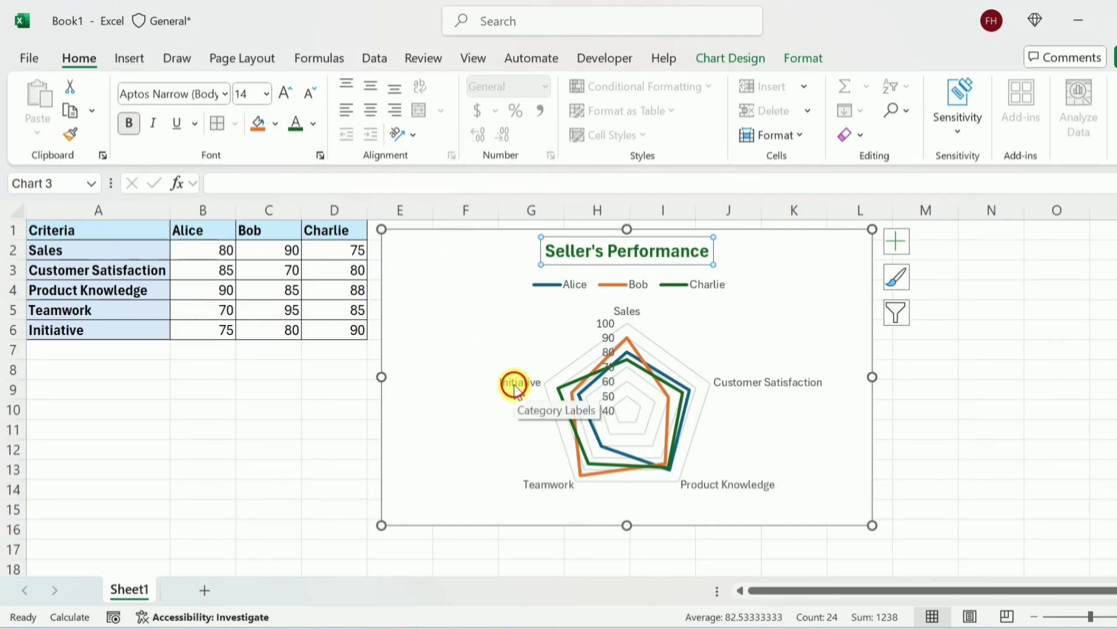
pyautogui.click(130, 124)
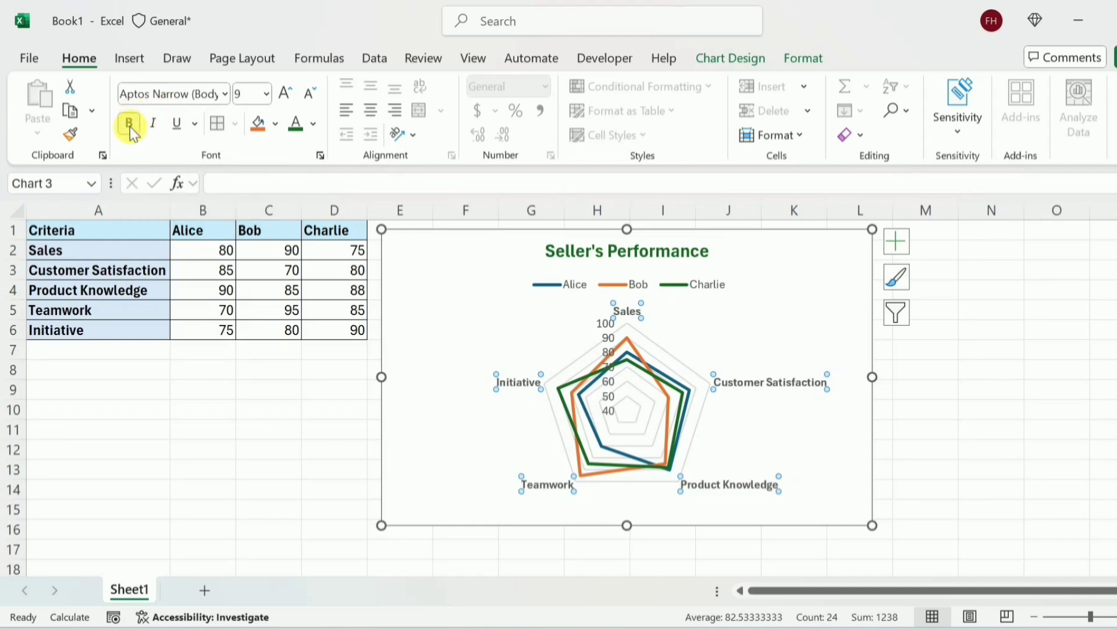
pyautogui.click(313, 128)
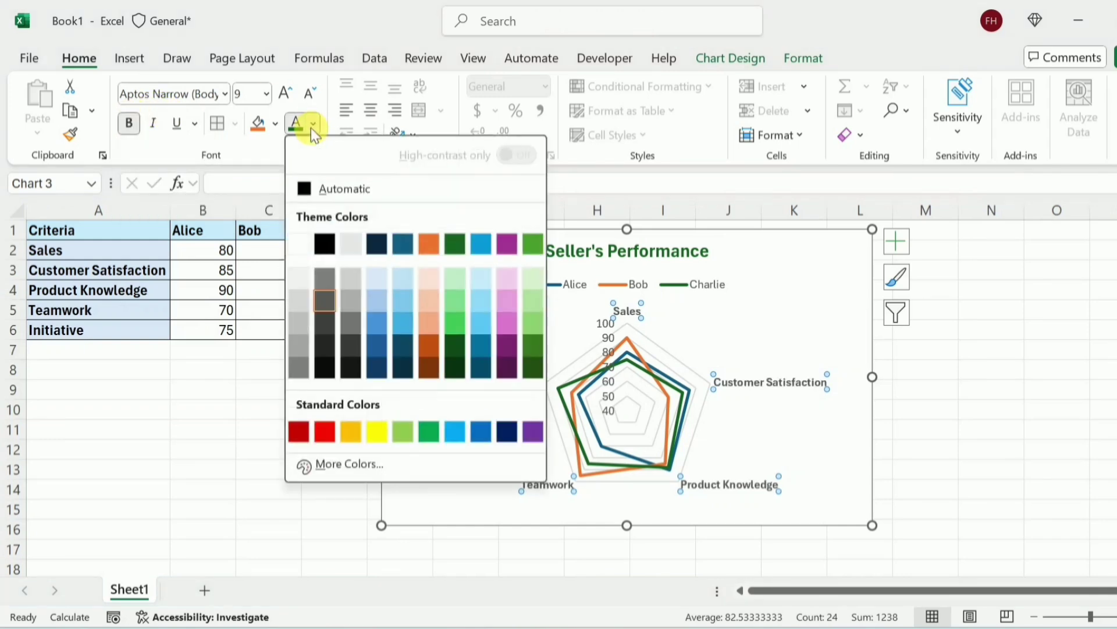
pyautogui.click(302, 184)
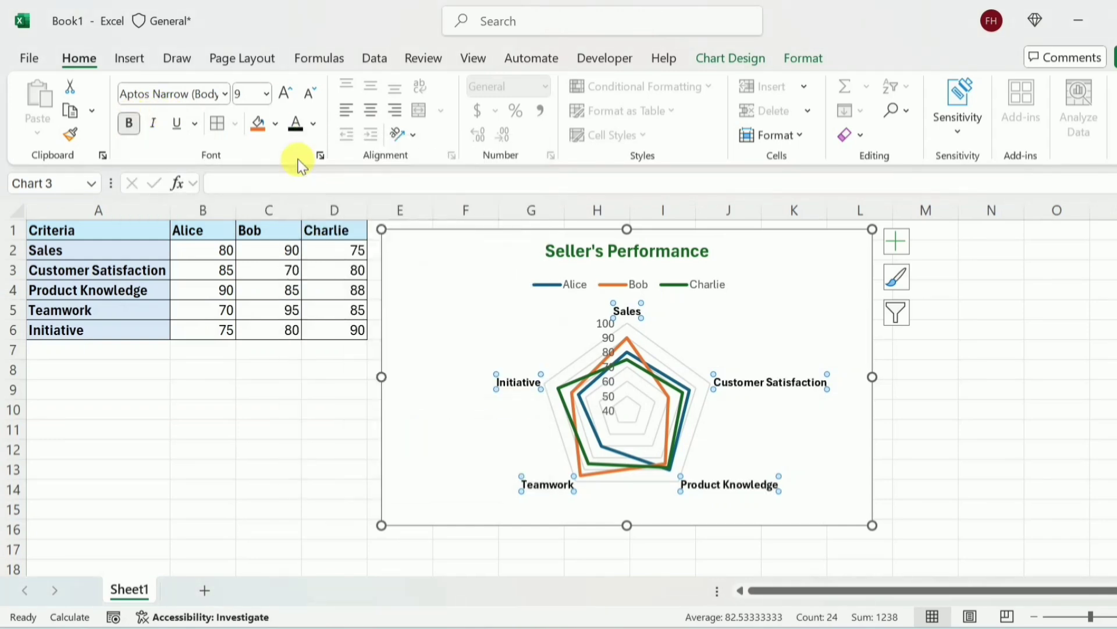
pyautogui.click(266, 94)
pyautogui.click(252, 164)
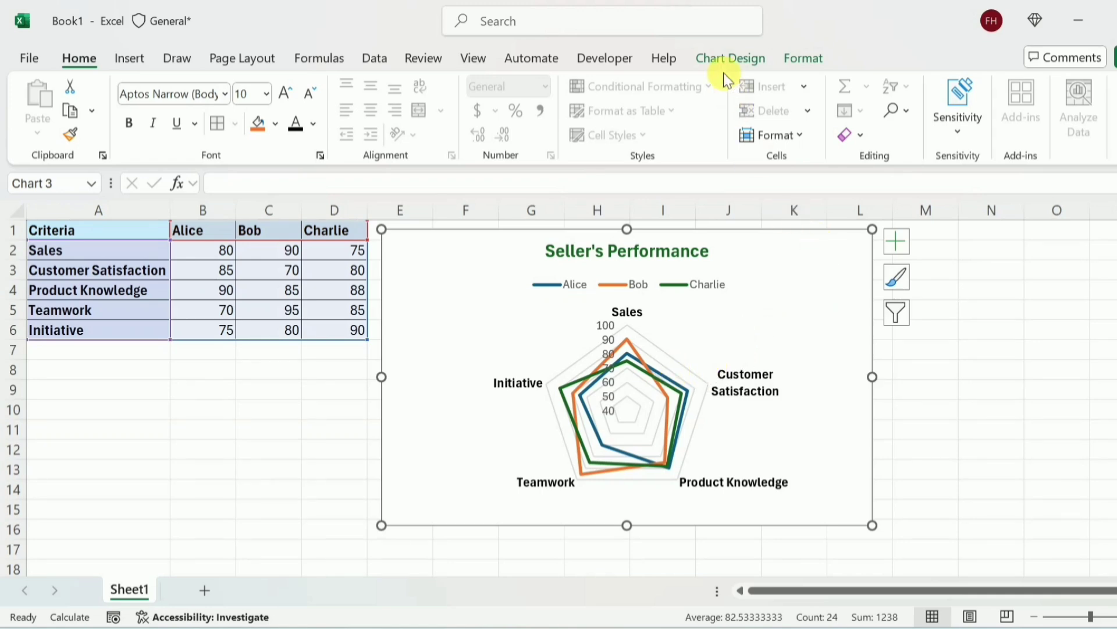
# Change the chart's colors to the third Colorful palette, giving orange, blue and green series lines
pyautogui.click(736, 61)
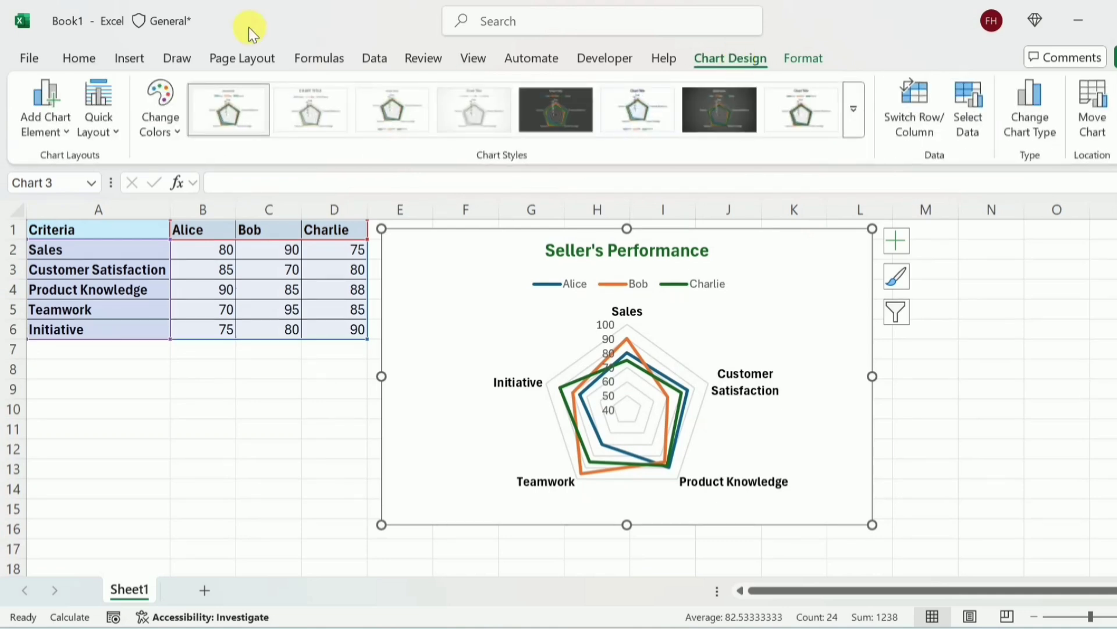
pyautogui.click(177, 130)
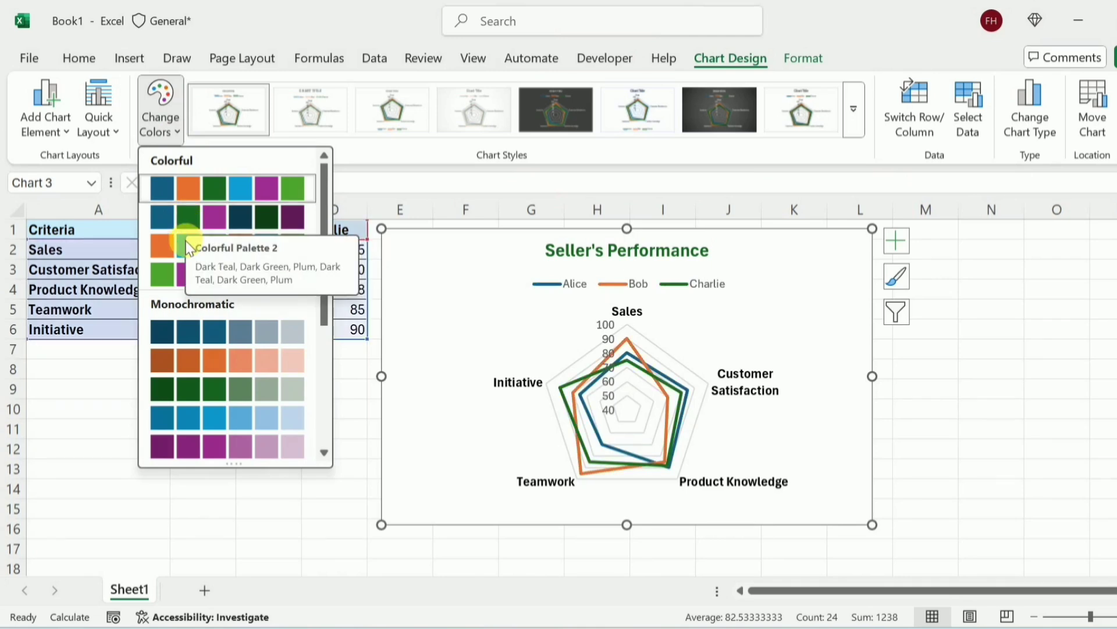
pyautogui.click(166, 245)
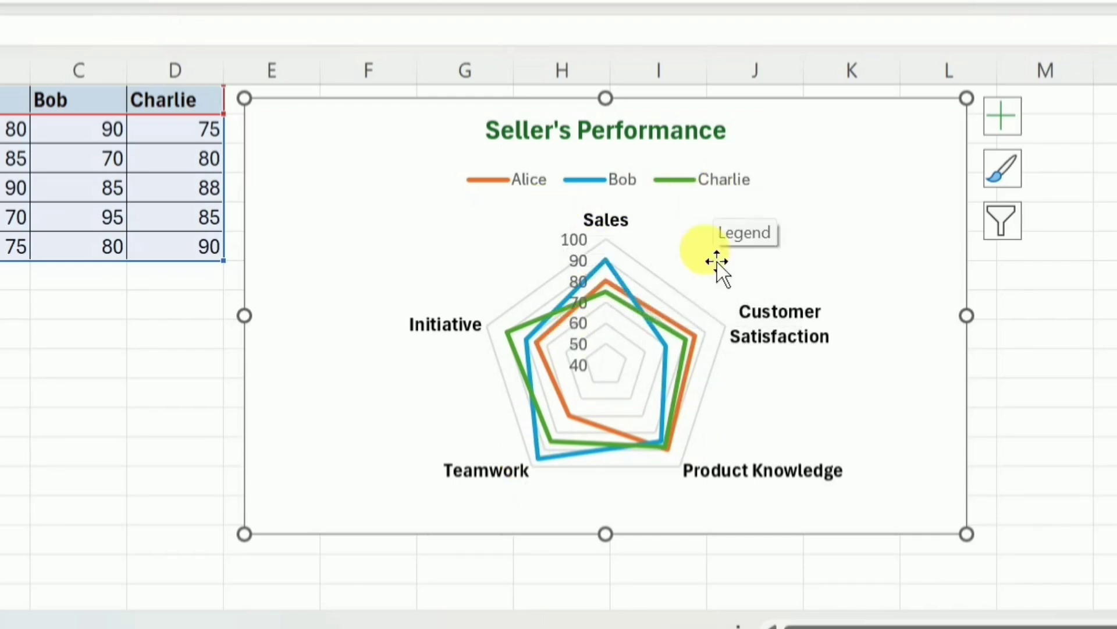
pyautogui.moveTo(675, 343)
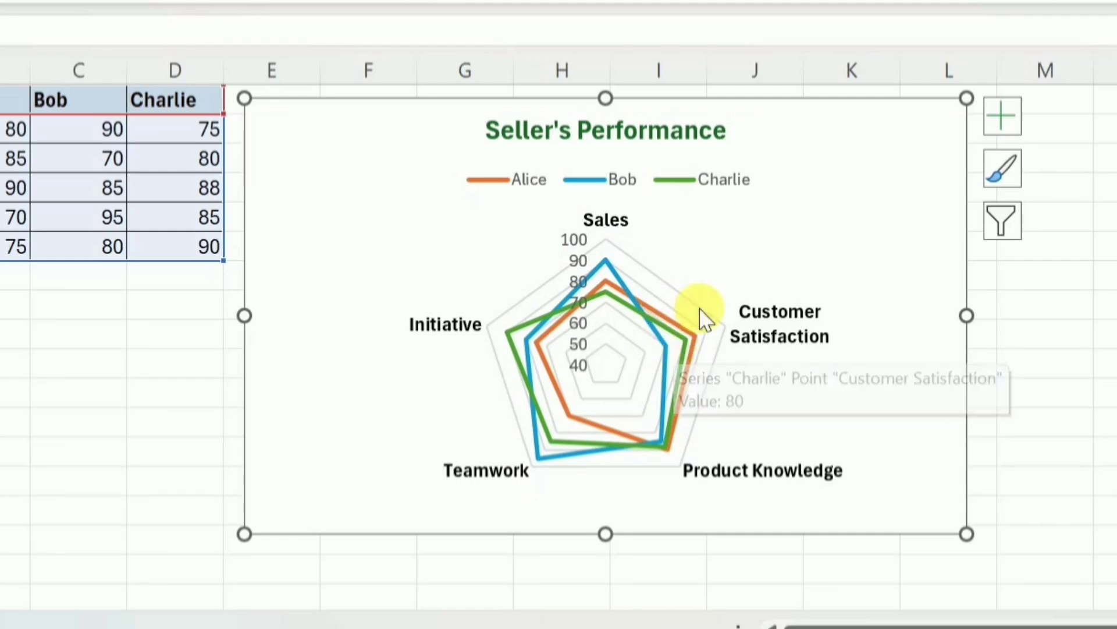